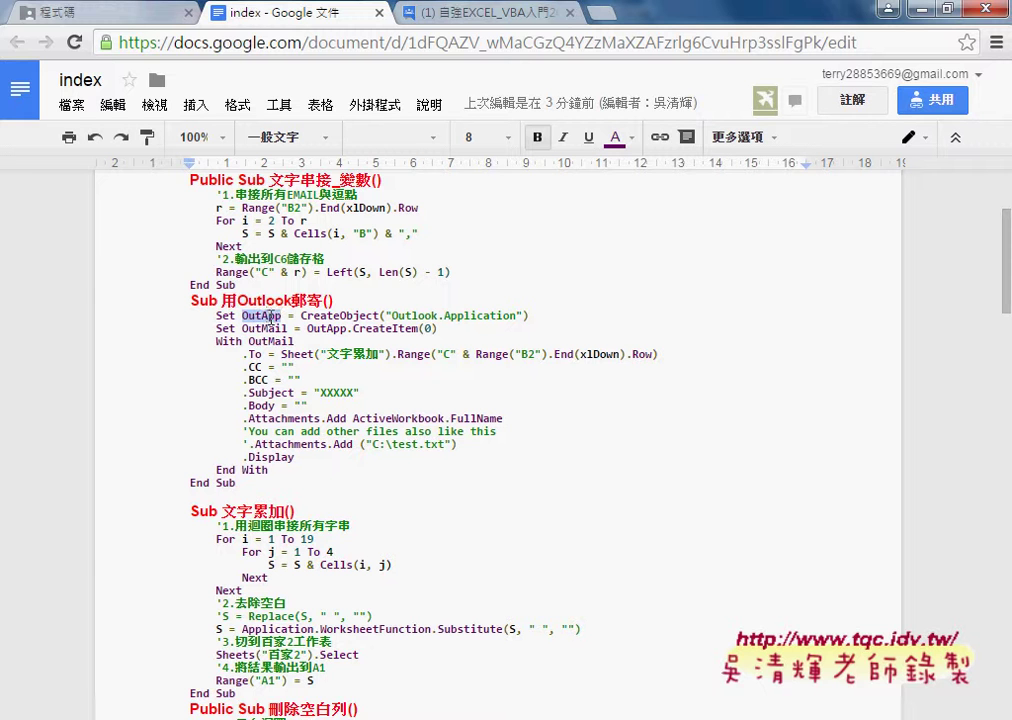
- Highlight the OutApp and OutMail variables on the CreateItem(0) line of the macro
drag(307, 328, 433, 330)
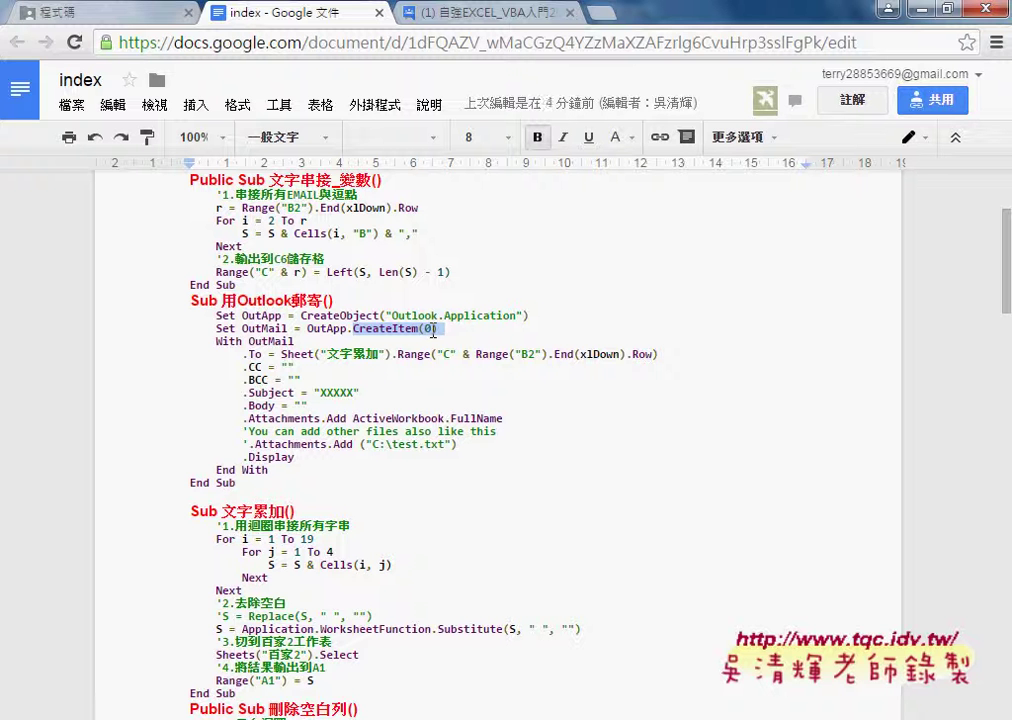
click(427, 328)
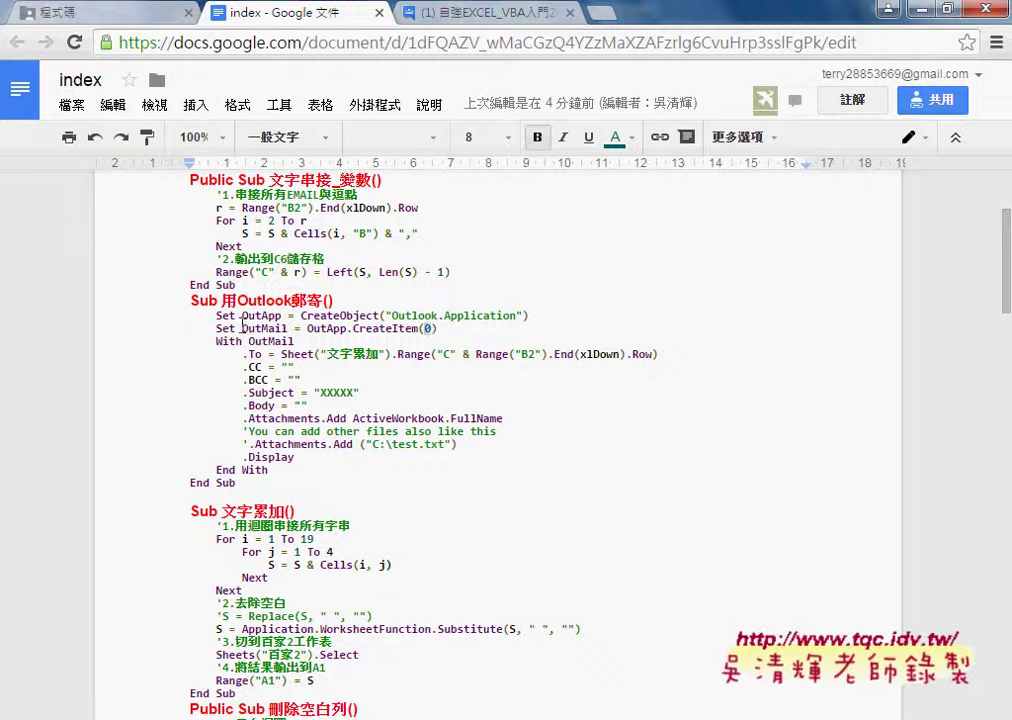
drag(298, 316, 287, 322)
double_click(288, 328)
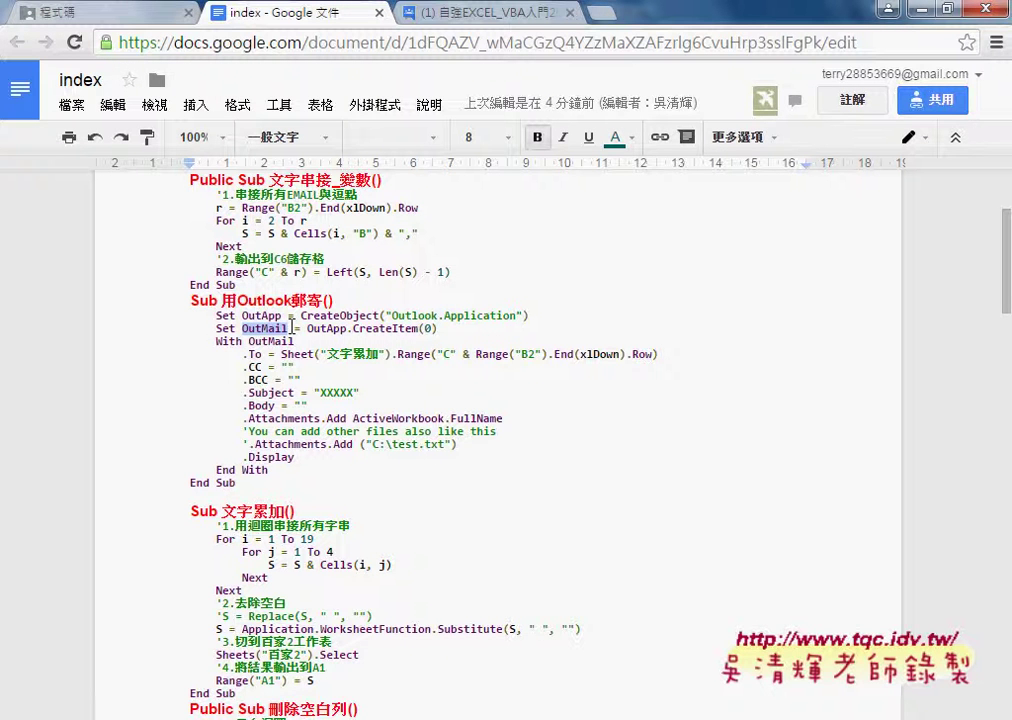
drag(287, 328, 243, 325)
click(289, 352)
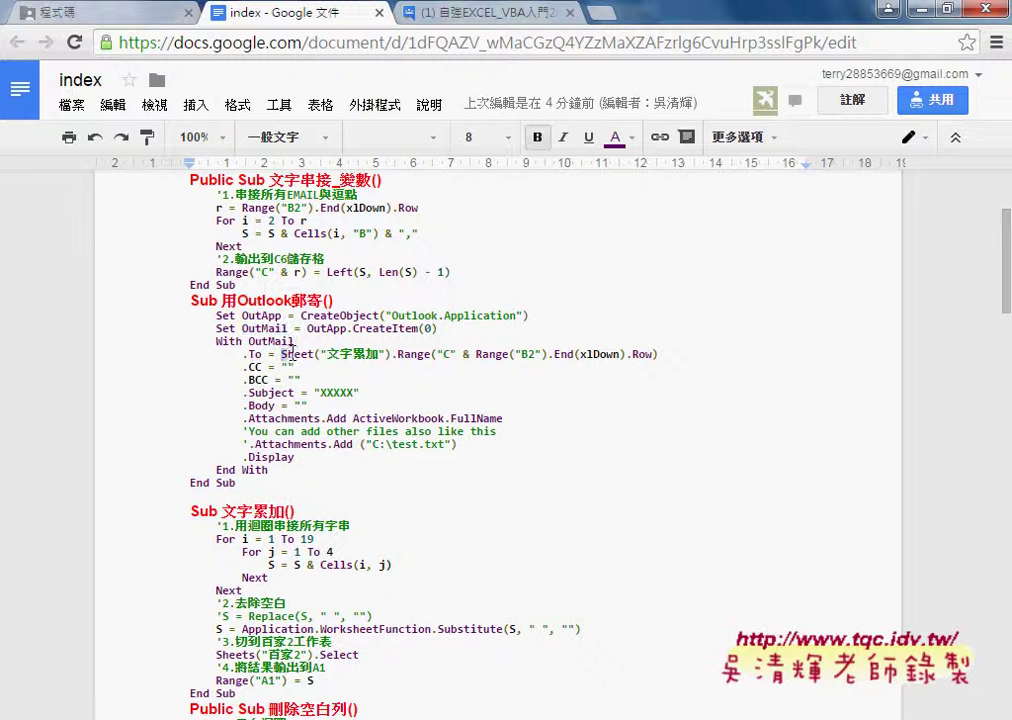
- Highlight the .To recipient expression and compare it against the Excel email list workbook
drag(282, 353, 669, 358)
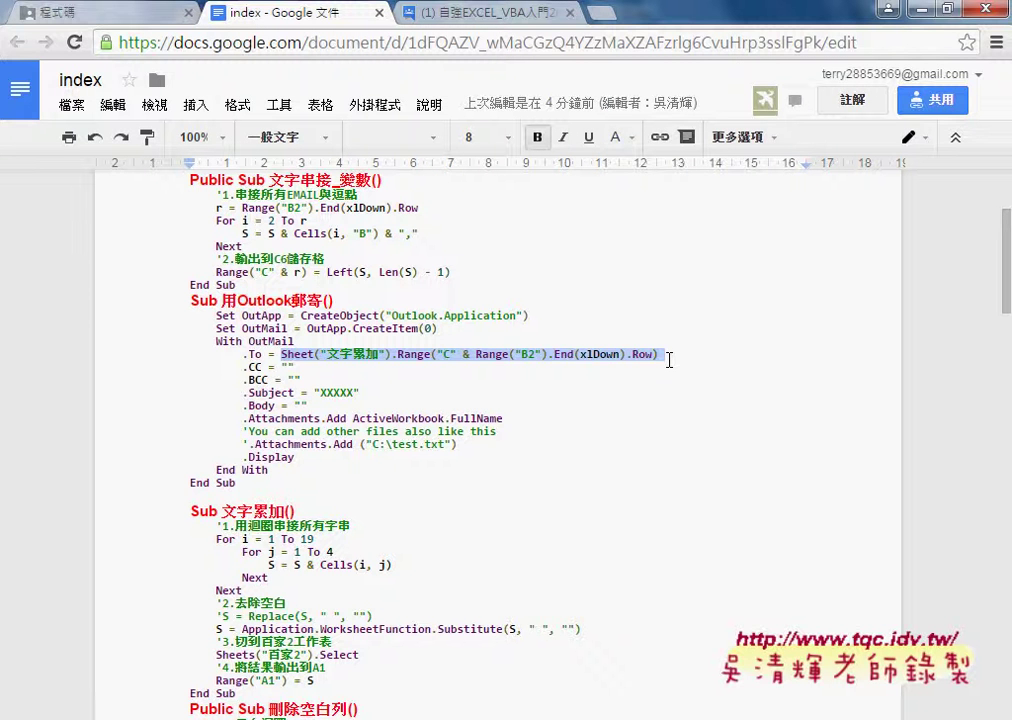
drag(669, 358, 278, 352)
click(452, 670)
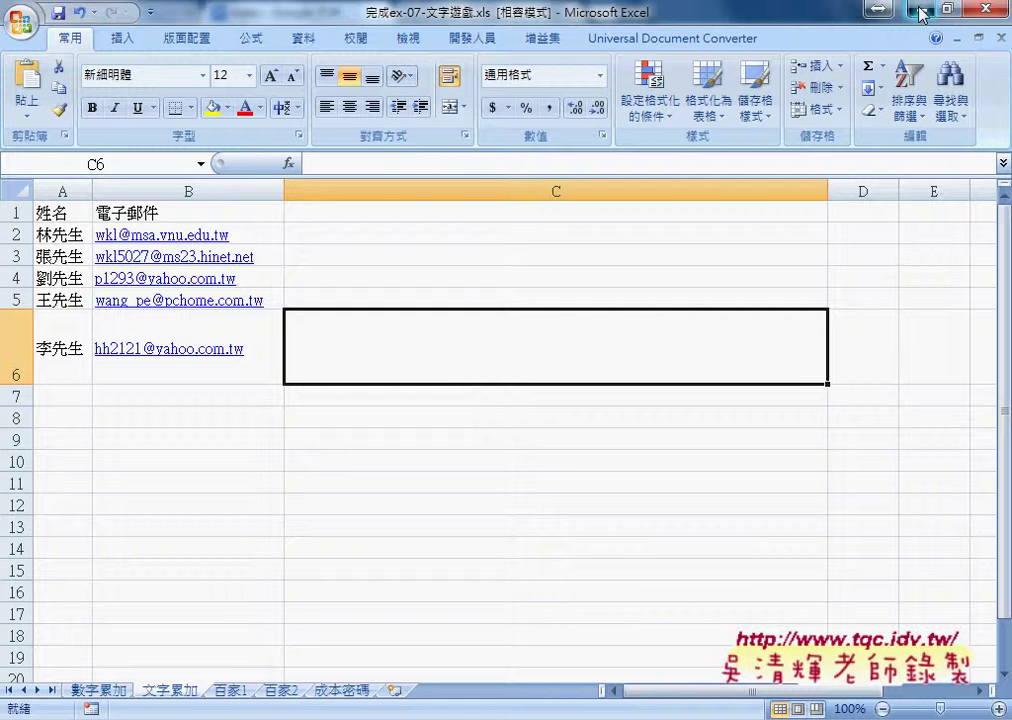
click(877, 9)
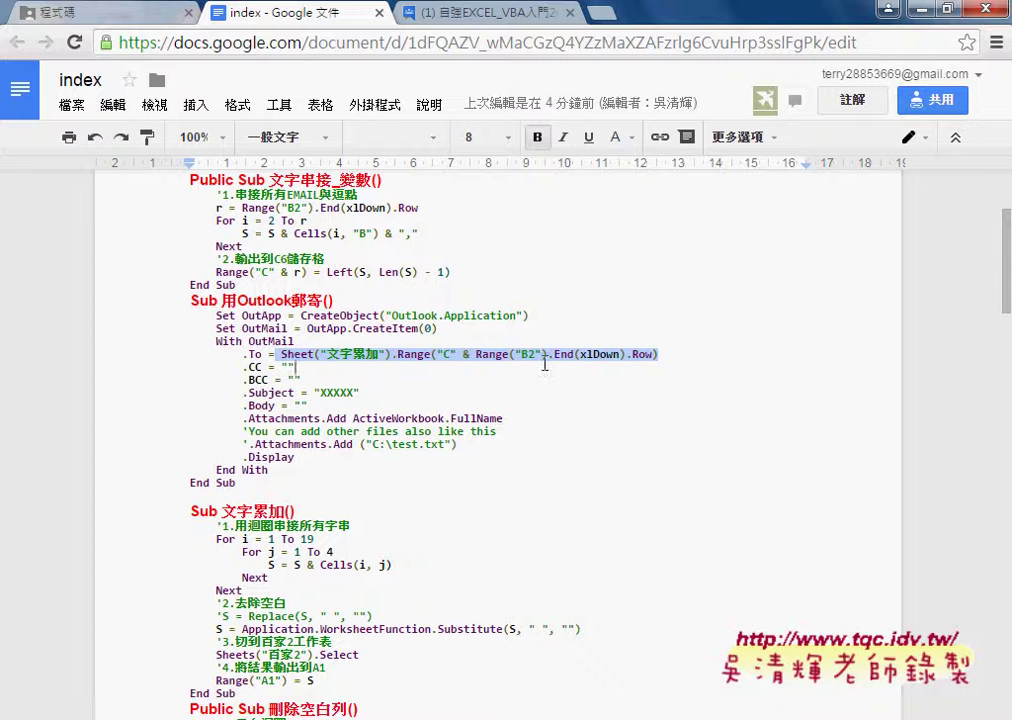
- Highlight the To, BCC, Subject 'XXXXX', Body, test.txt attachment and .Display lines in turn
double_click(255, 354)
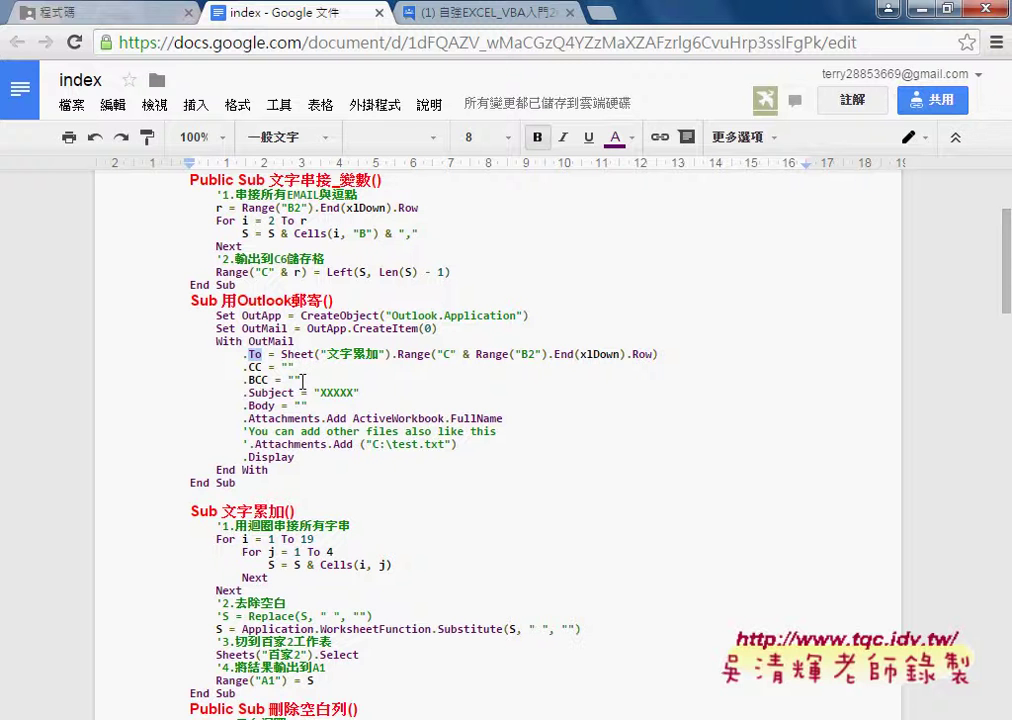
double_click(293, 380)
drag(243, 393, 296, 393)
drag(358, 393, 314, 393)
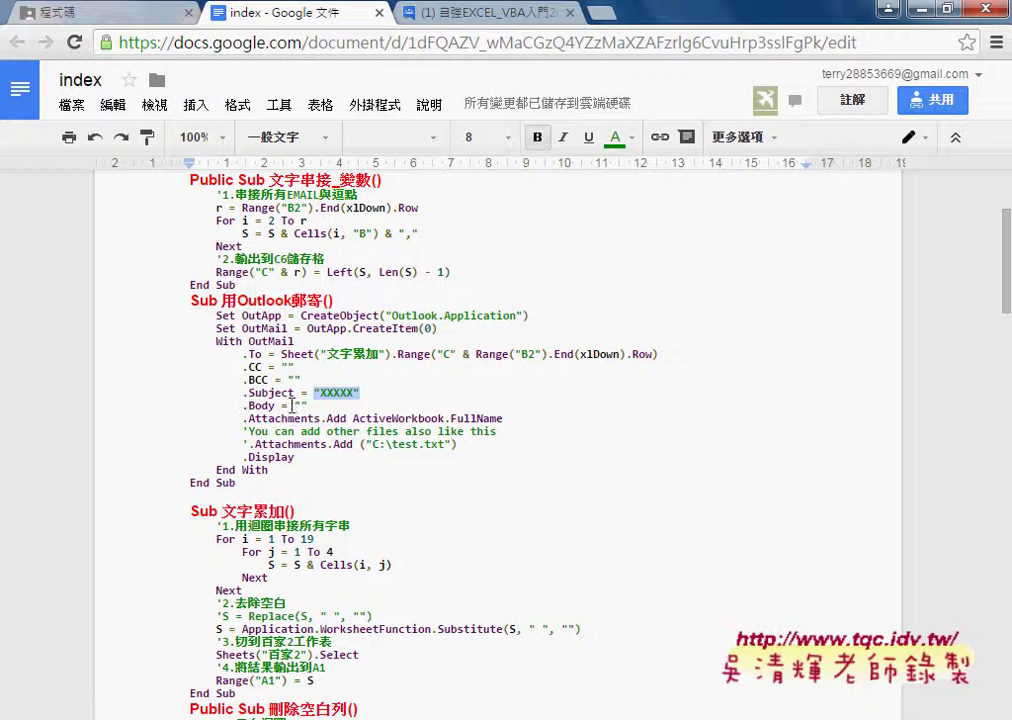
drag(295, 406, 311, 405)
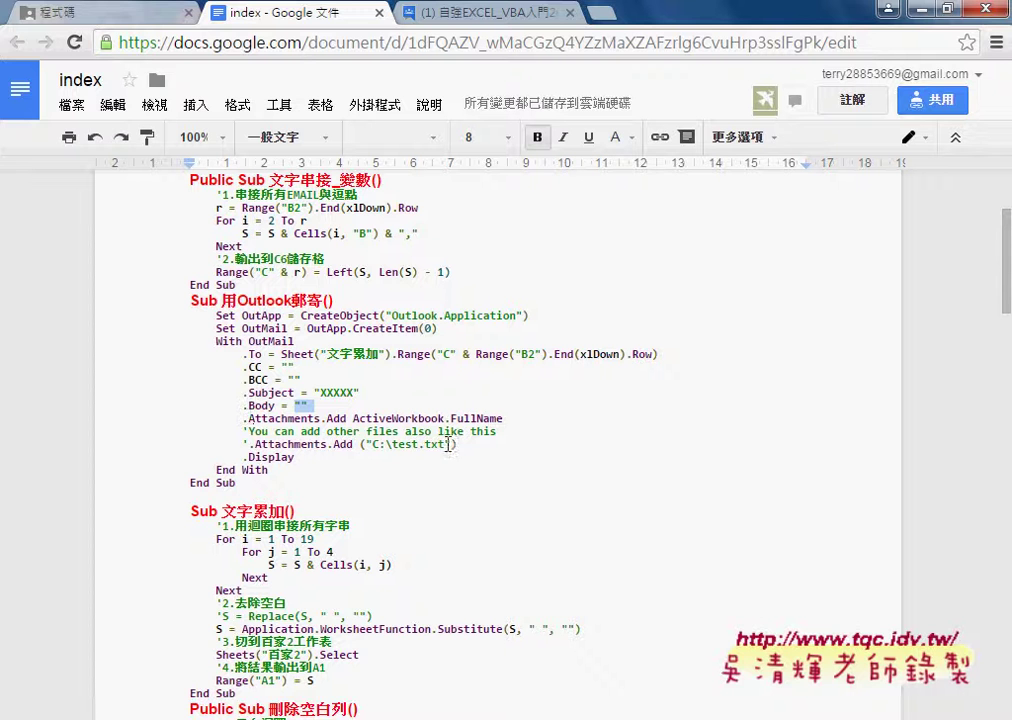
drag(452, 444, 348, 447)
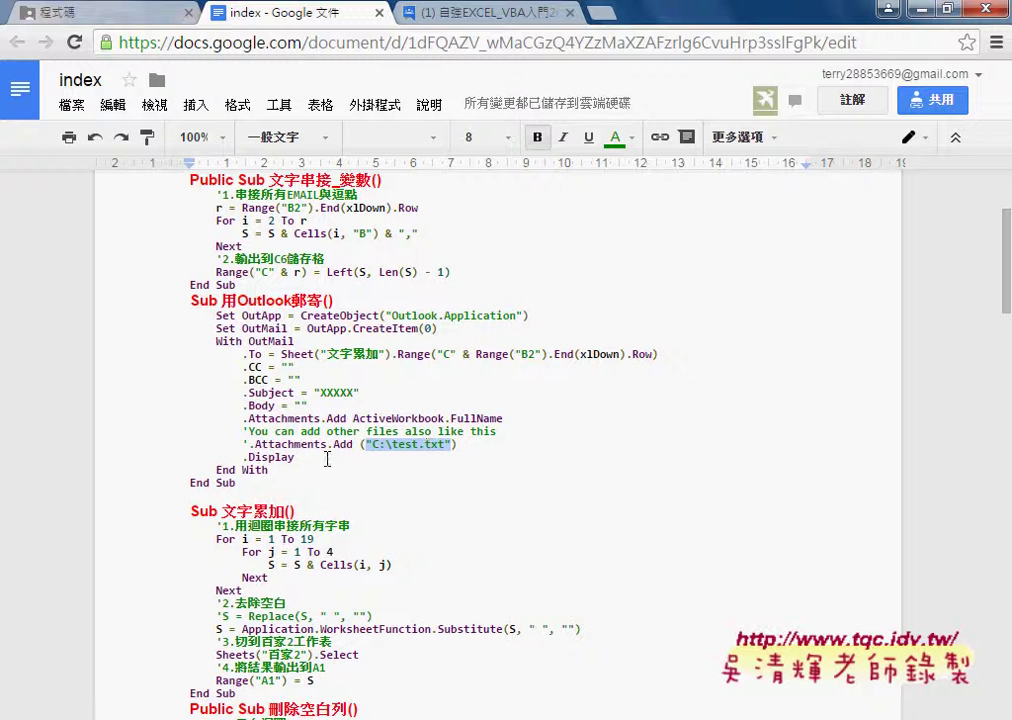
click(298, 457)
double_click(292, 457)
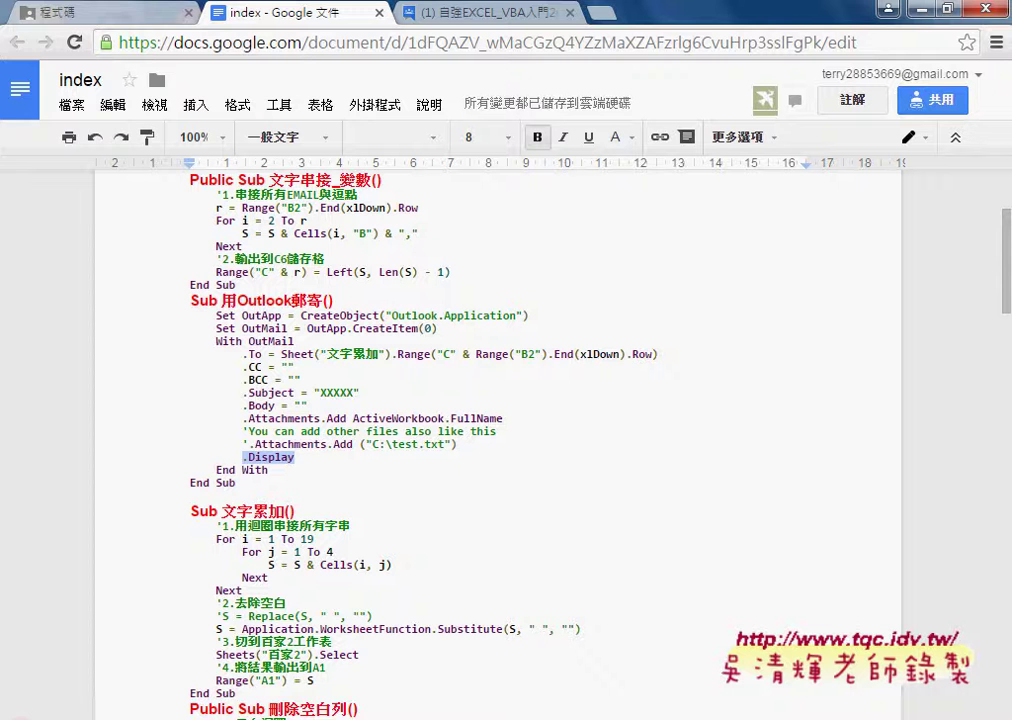
- Expand the Microsoft Office folder under All Programs in the Start menu to show Outlook 2007
key(super)
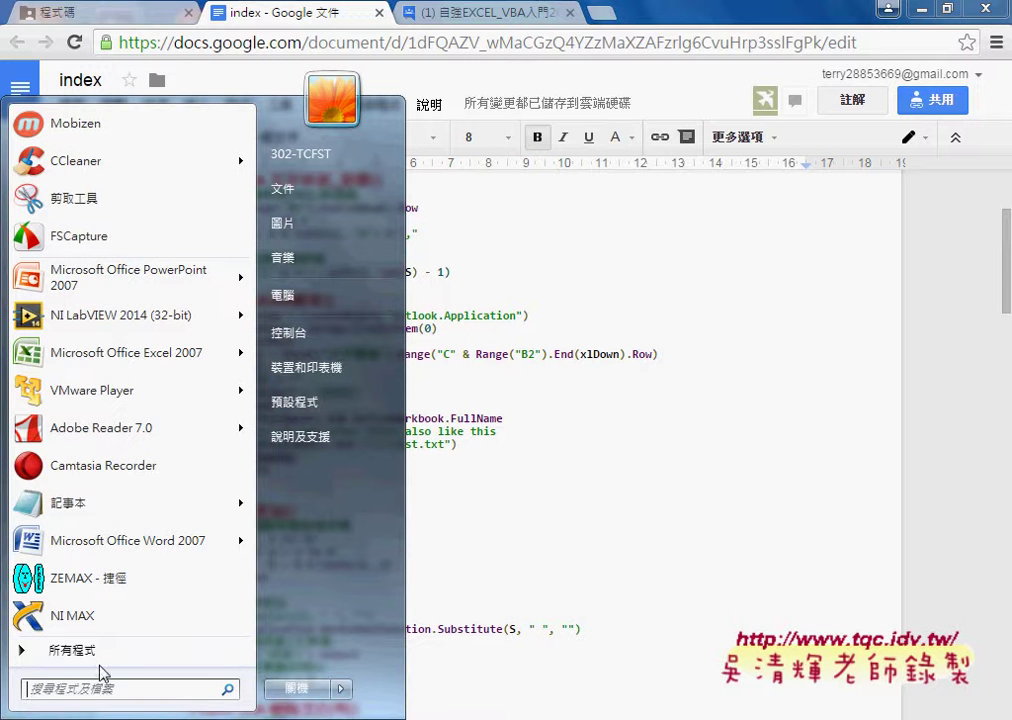
click(104, 653)
scroll(155, 525, down, 3)
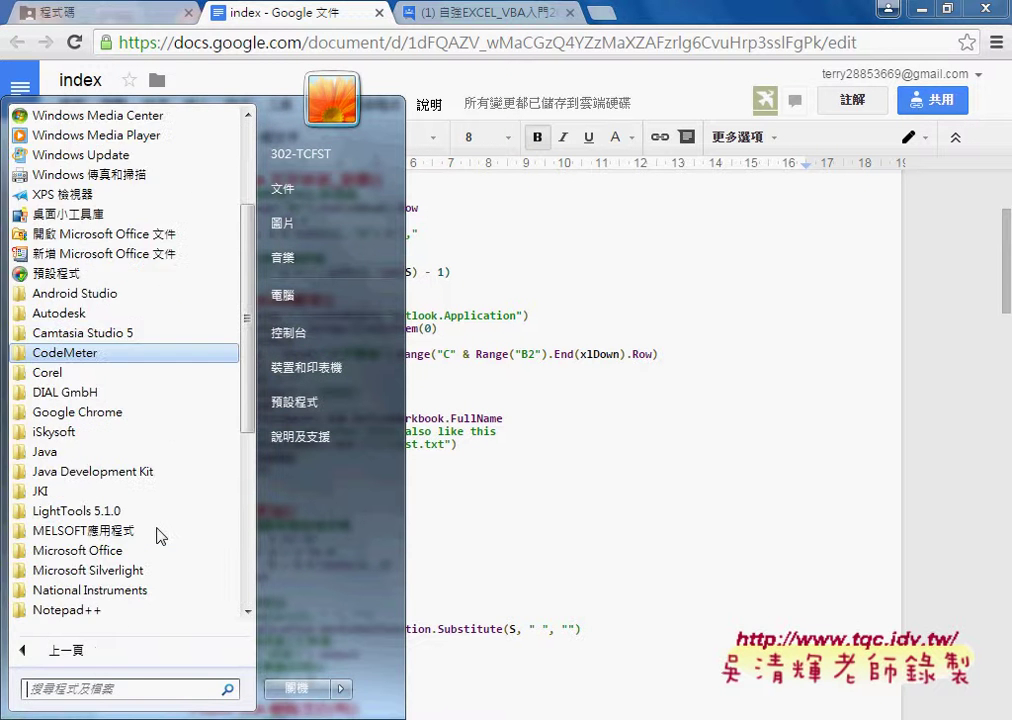
scroll(158, 535, down, 1)
click(160, 491)
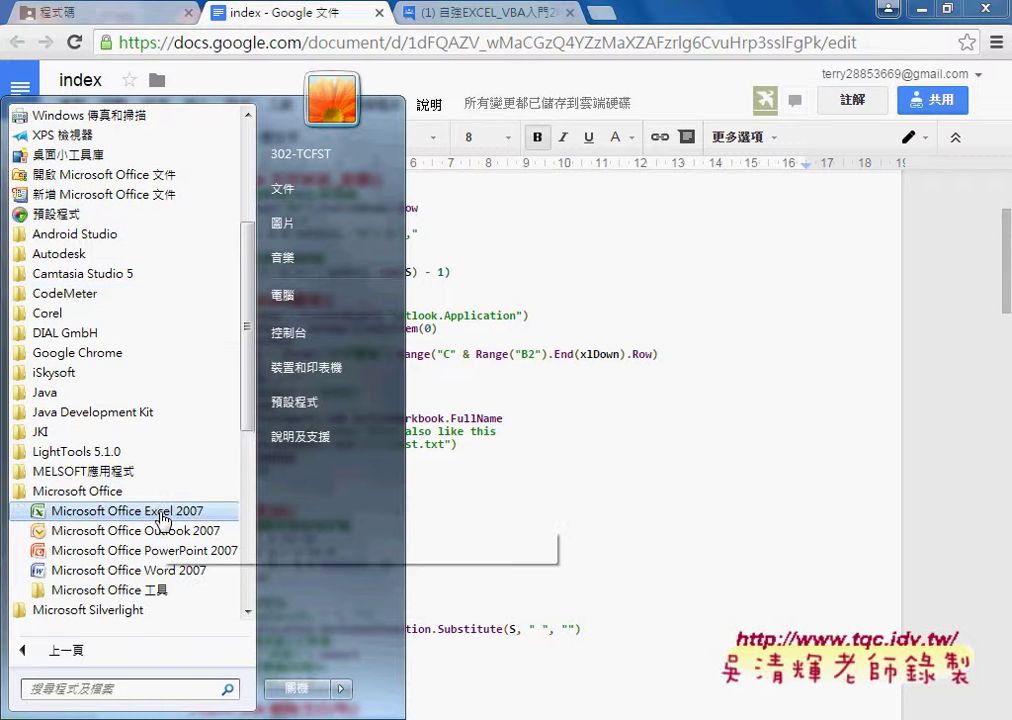